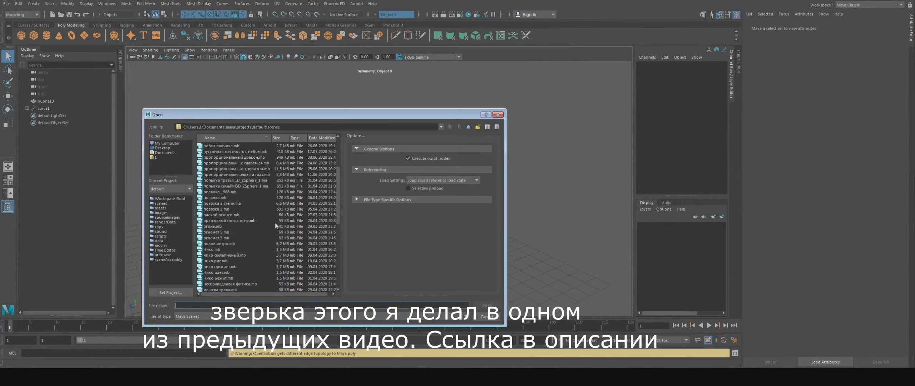
Step: Load the fire scene without saving changes, then begin importing another file
click(447, 188)
click(6, 4)
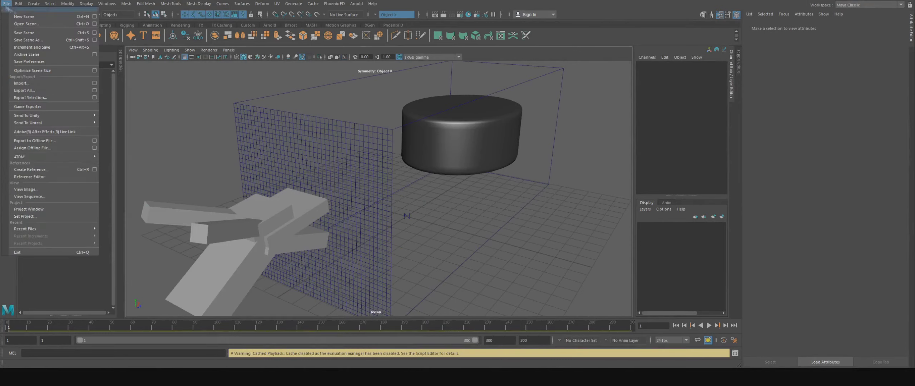
click(36, 83)
Step: Import the creature rig and group the fire emitter, fluid and prop objects
double_click(232, 245)
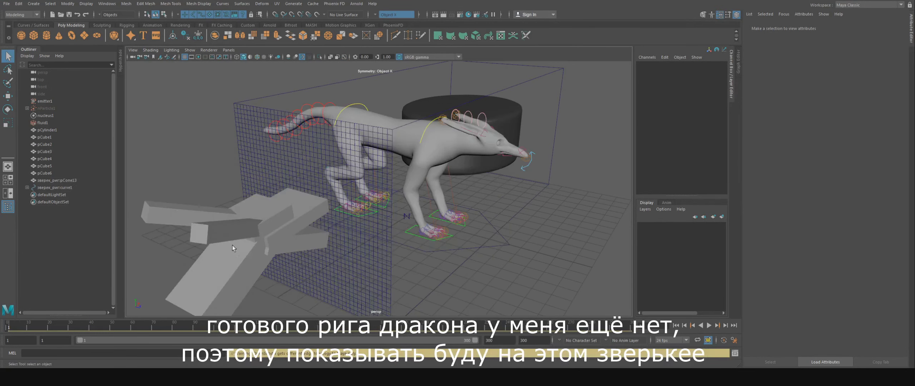
alt+drag(232, 245, 286, 214)
drag(607, 279, 363, 195)
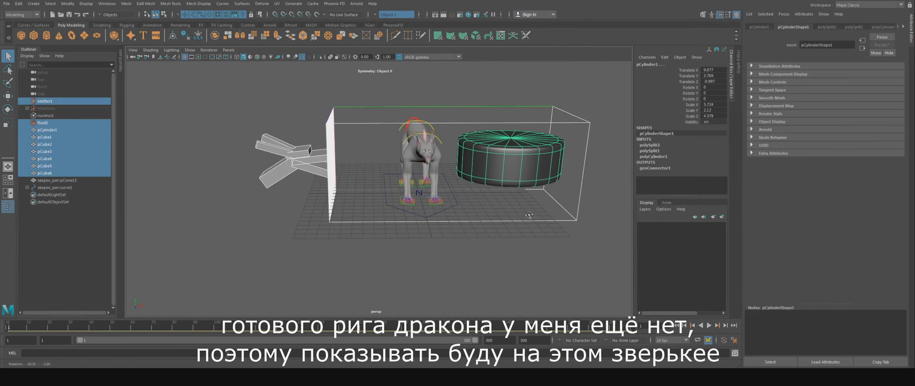
key(ctrl+g)
mouse_move(463, 199)
alt+mouse_down()
mouse_move(394, 200)
mouse_move(314, 218)
mouse_move(306, 259)
alt+mouse_up()
Step: Rotate the fire group to -90 on Y
key(e)
double_click(713, 93)
text(-90)
key(Return)
Step: Delete the cylinder and cross-shaped cube props, leaving the fire group selected
click(415, 212)
key(w)
mouse_move(415, 212)
alt+mouse_down()
mouse_move(464, 204)
mouse_move(411, 200)
mouse_move(487, 207)
alt+mouse_up()
click(412, 200)
key(Delete)
click(44, 130)
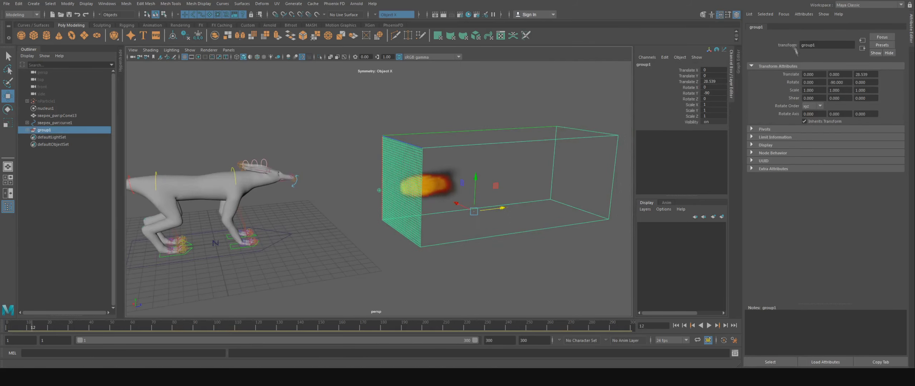
Step: Select the fluid container and play the simulation to preview the flame
click(42, 143)
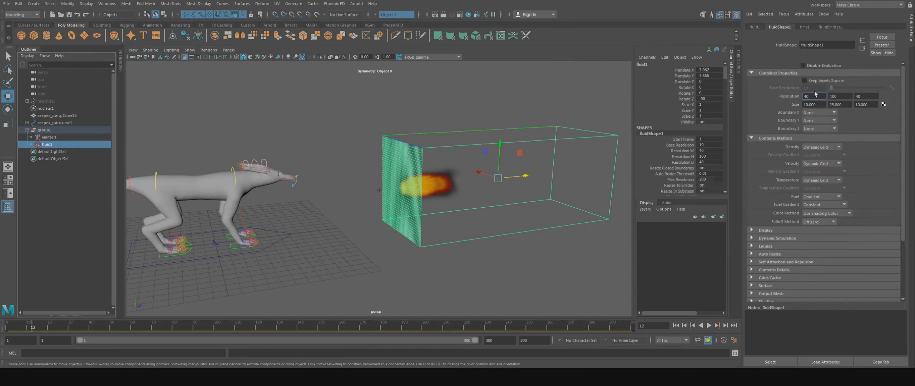
click(709, 325)
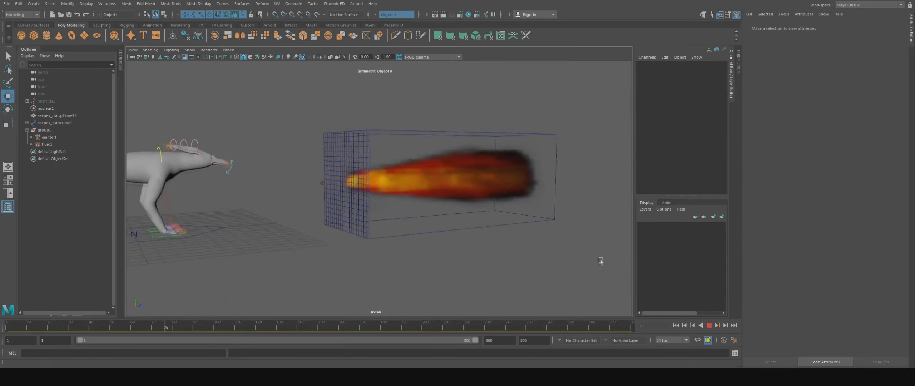
alt+drag(324, 181, 466, 271)
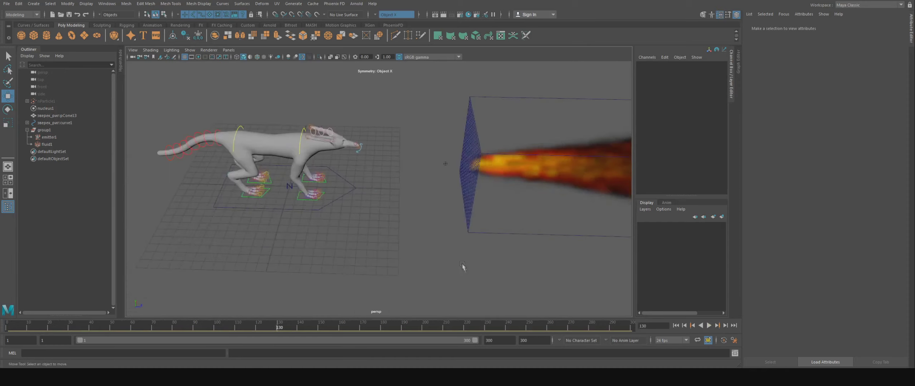
Step: Scale the fire group to about 0.5 and place it in front of the creature's snout
click(44, 130)
key(r)
mouse_move(443, 193)
mouse_down()
mouse_move(418, 201)
mouse_move(483, 238)
mouse_up()
drag(486, 213, 490, 214)
key(w)
mouse_move(490, 215)
mouse_down()
mouse_move(368, 200)
mouse_move(401, 220)
mouse_up()
double_click(6, 329)
Step: Select the fluid container and play the fire simulation
click(6, 329)
key(q)
alt+drag(392, 128, 358, 107)
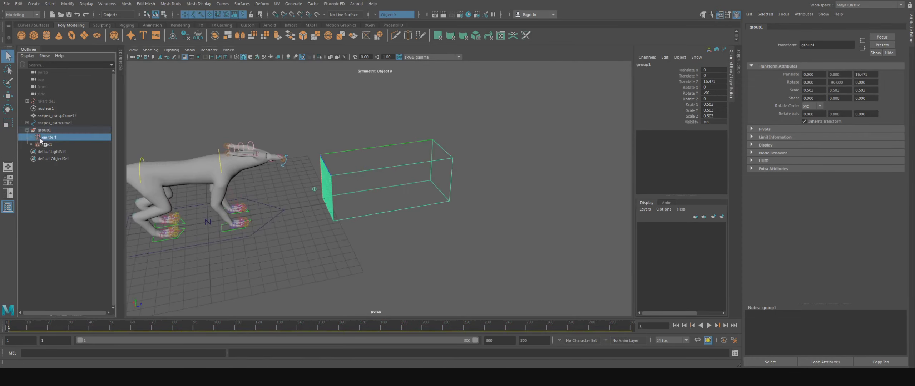
click(47, 144)
scroll(823, 215, down, 3)
scroll(822, 215, down, 3)
click(709, 325)
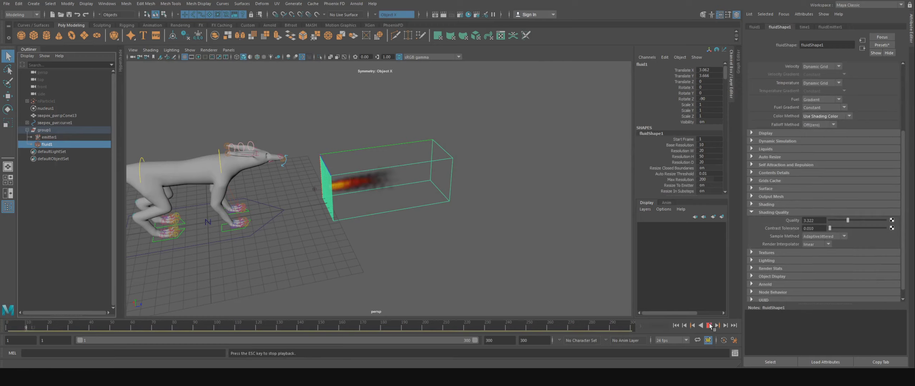
Step: Try Shading Quality 0.010, undo it, replay, and expand the flame's Shading settings
drag(846, 222, 830, 224)
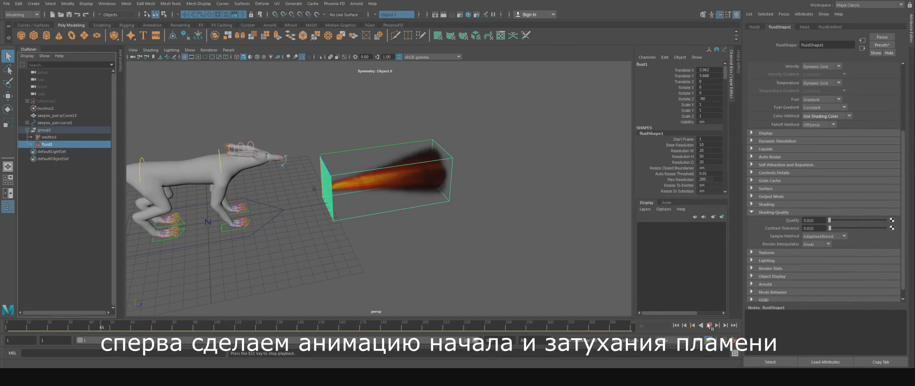
key(ctrl+z)
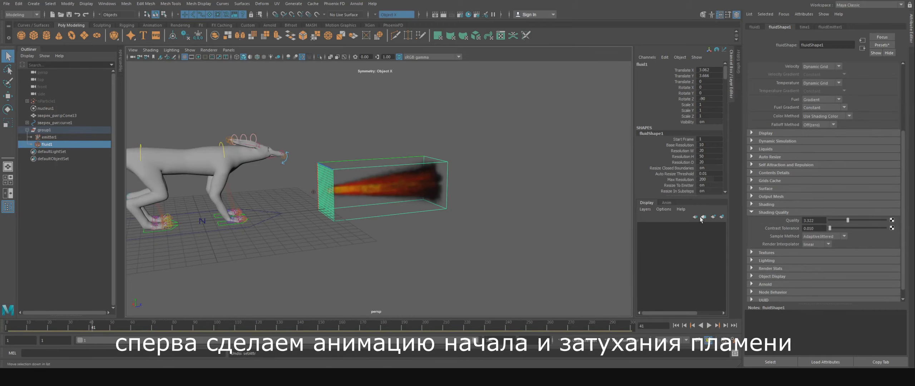
key(alt+shift+v)
click(709, 325)
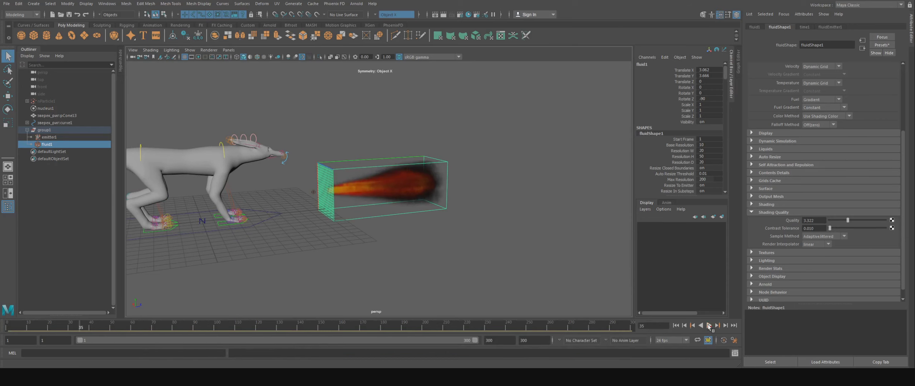
click(766, 205)
scroll(772, 221, down, 1)
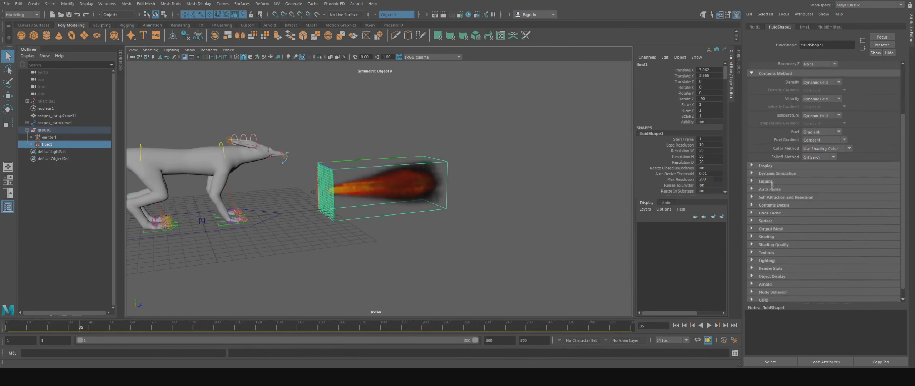
scroll(776, 237, down, 2)
drag(844, 158, 866, 157)
Step: Set the flame's Color Input Bias to 0.025
alt+drag(558, 222, 611, 222)
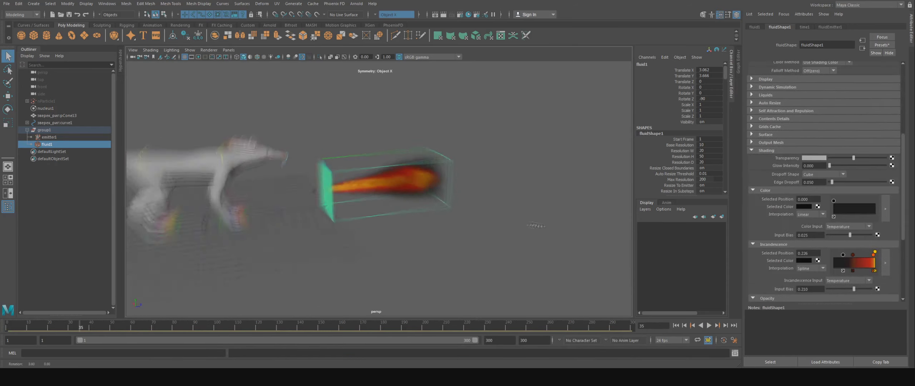
drag(851, 235, 850, 235)
scroll(823, 251, down, 1)
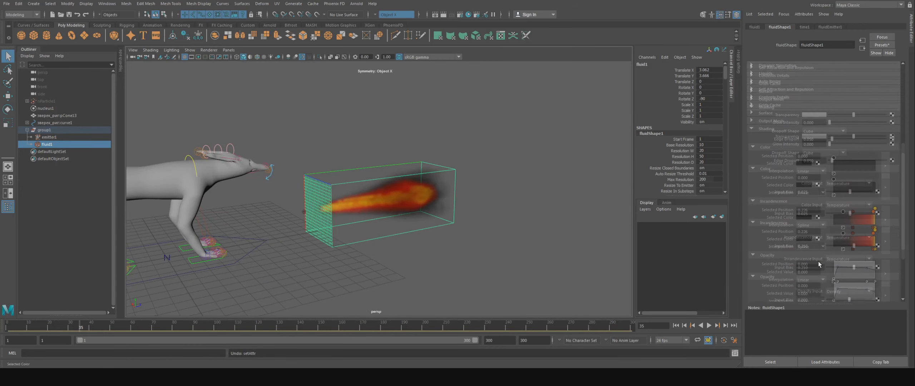
scroll(822, 250, down, 1)
Step: Lower Opacity Input Bias, test Incandescence Input Bias at -1.000, and tweak Transparency
drag(847, 279, 835, 278)
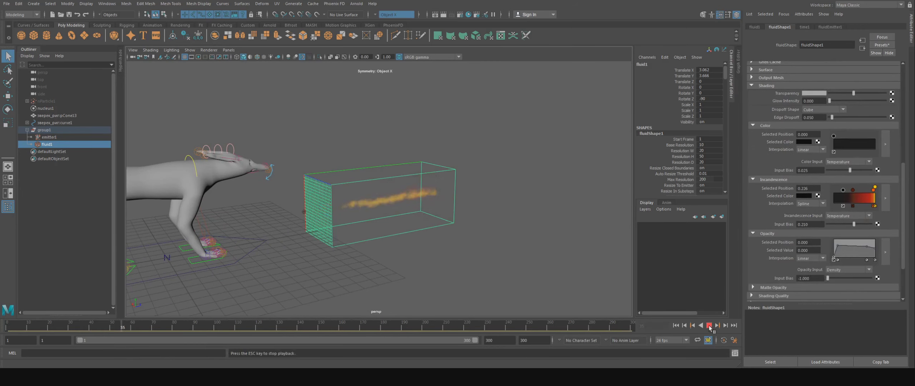
scroll(814, 265, up, 1)
drag(855, 227, 821, 228)
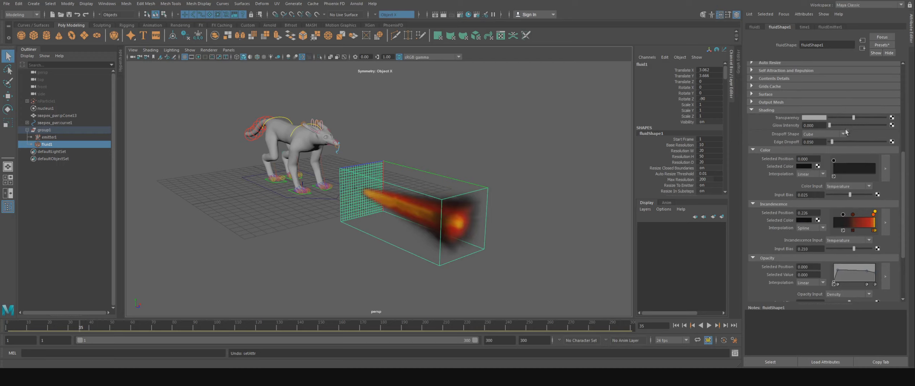
drag(854, 117, 845, 118)
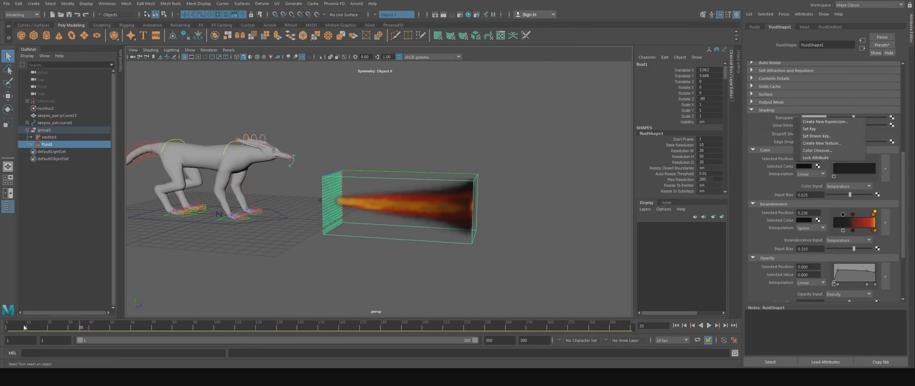
Step: Test flame transparency at maximum and lower, then key the transparency value
drag(851, 118, 886, 118)
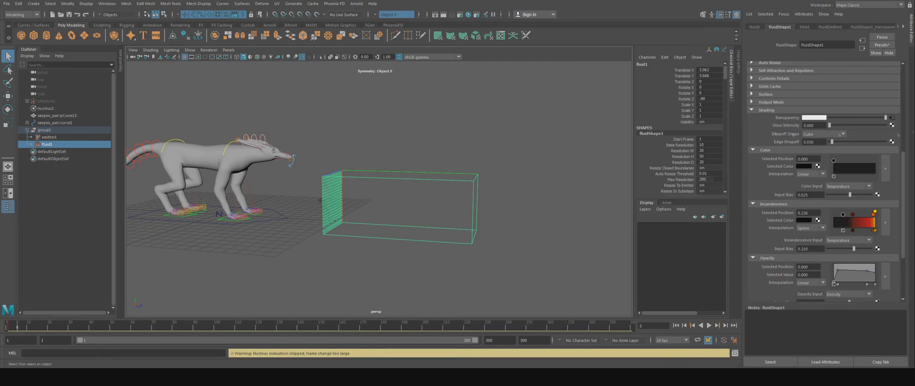
click(709, 325)
drag(855, 118, 851, 117)
click(709, 326)
click(709, 326)
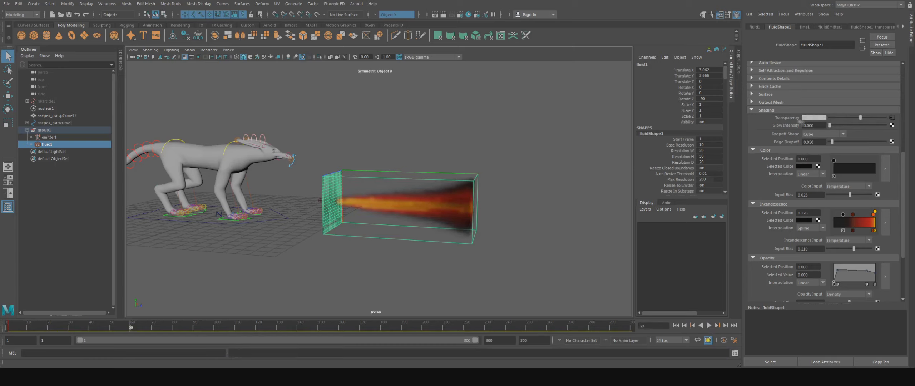
click(18, 329)
key(alt+v)
click(795, 121)
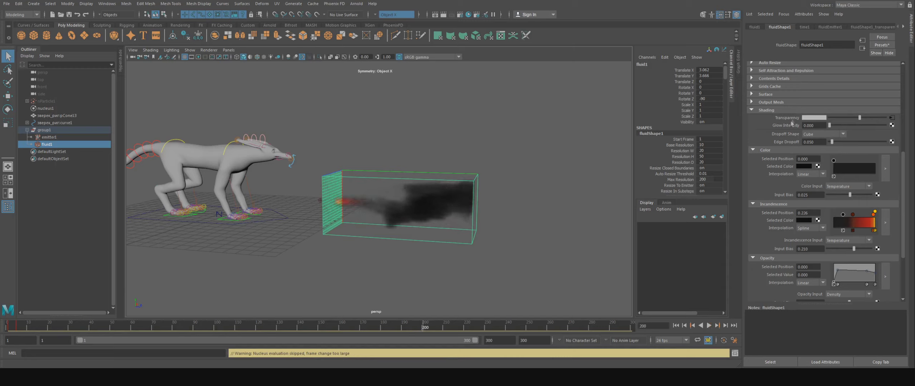
Step: Raise transparency to maximum around frame 205, then return to frame 1
click(434, 328)
key(alt+v)
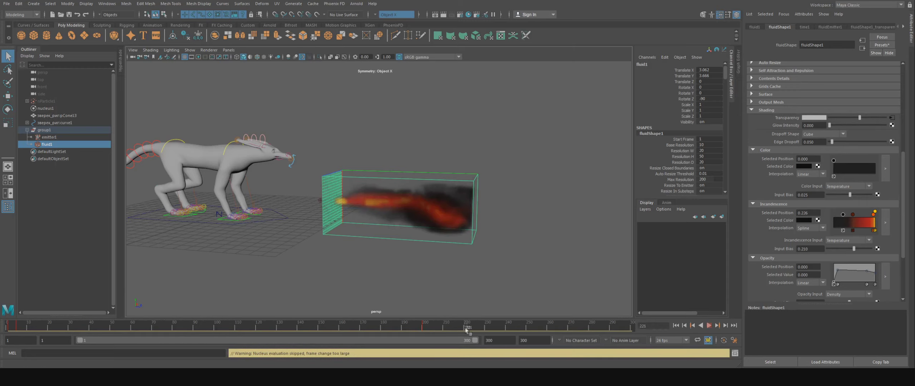
drag(868, 118, 886, 118)
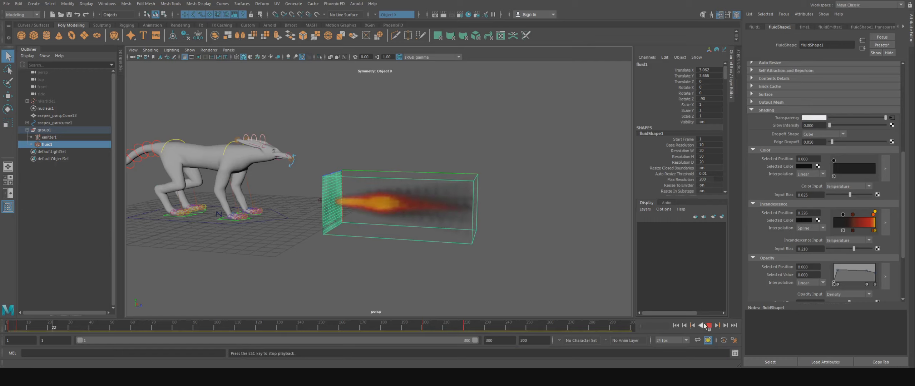
alt+drag(508, 278, 492, 273)
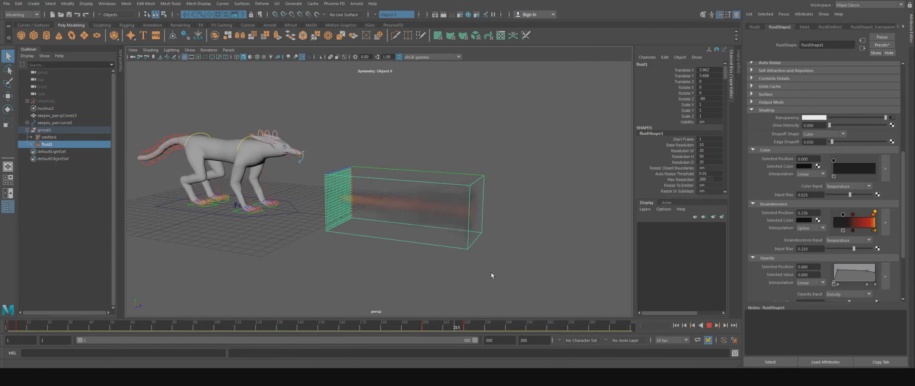
key(shift+alt+v)
Step: Shift the transparency curve's keys 12 frames later in the Graph Editor and replay
key(Up)
scroll(309, 231, up, 3)
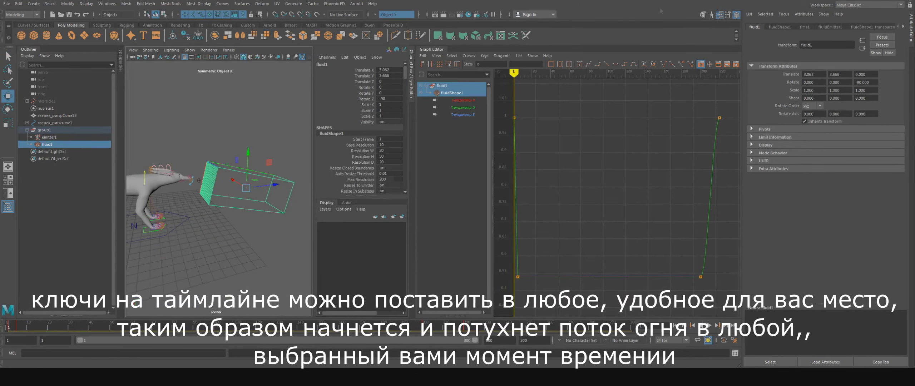
click(541, 277)
shift+middle_drag(580, 264, 588, 224)
key(alt+v)
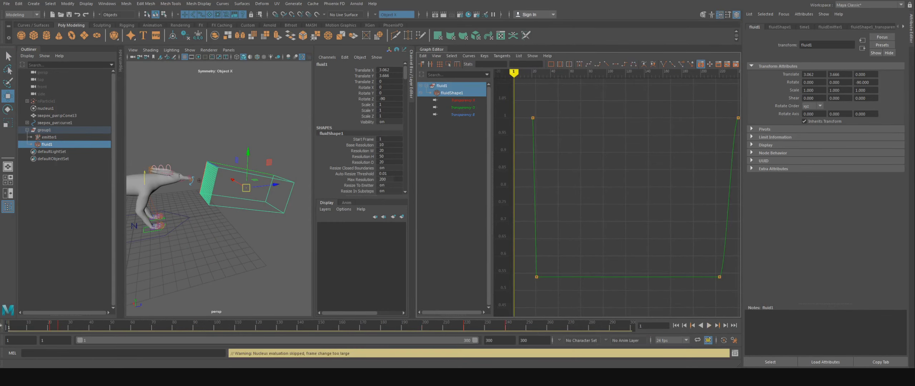
Step: Hide the Attribute Editor and select the creature's head control for rotating
alt+drag(215, 215, 250, 200)
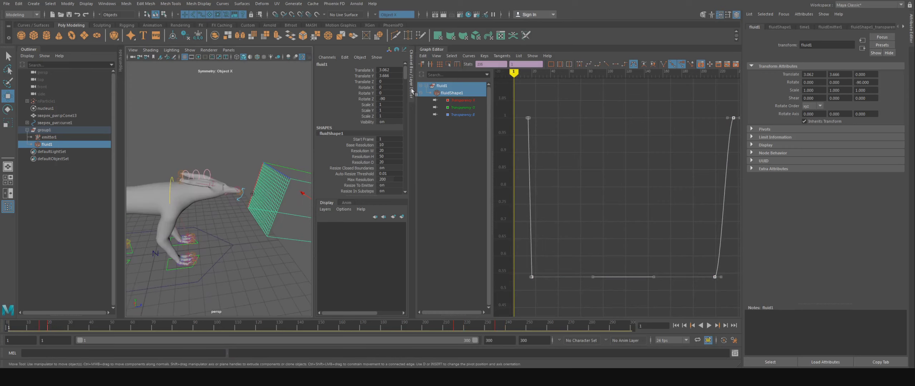
click(913, 33)
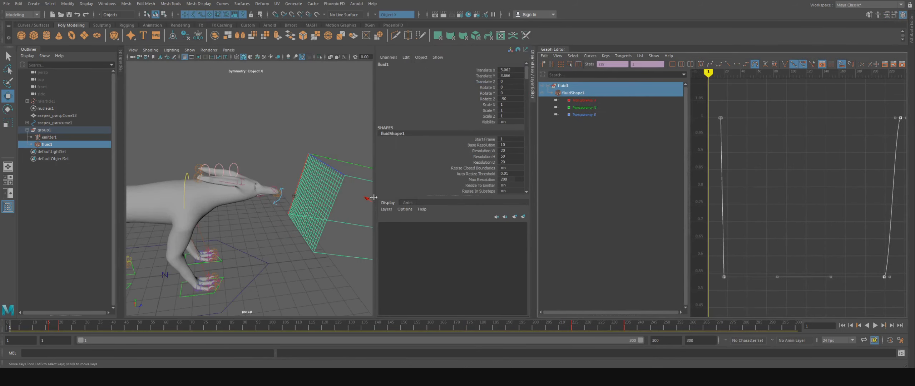
alt+drag(376, 198, 348, 236)
click(350, 204)
key(e)
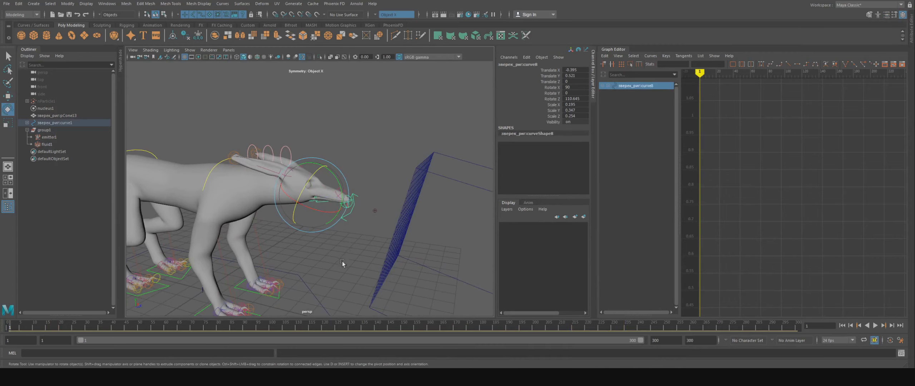
Step: Tilt the head control down, key it at frame 10, and play back the motion
alt+drag(318, 270, 345, 264)
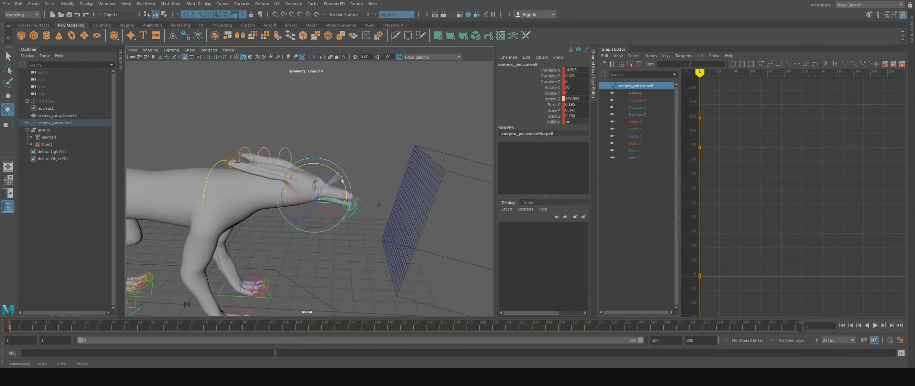
key(period)
drag(340, 179, 343, 181)
key(s)
click(876, 325)
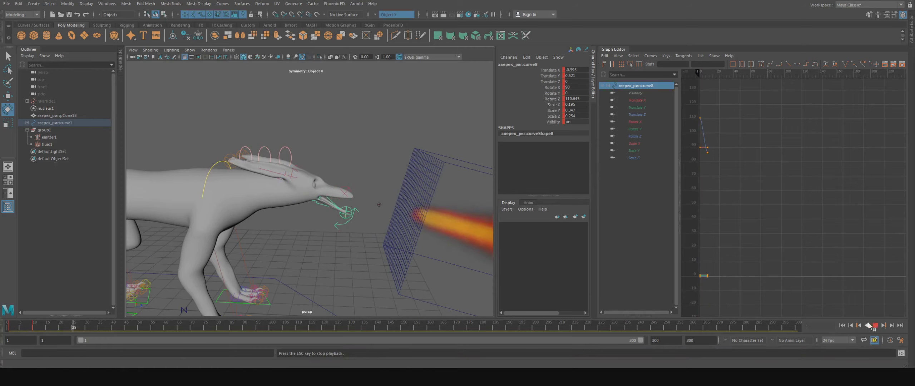
Step: Parent group1 under the head controller nurbsCircle3 with P
key(q)
click(293, 150)
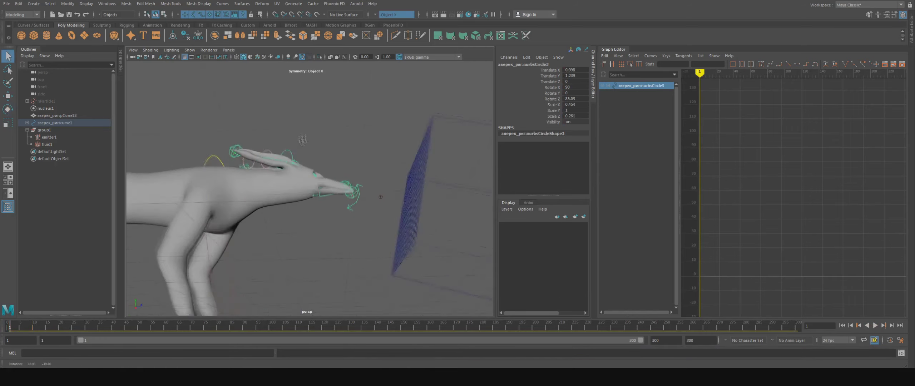
key(f)
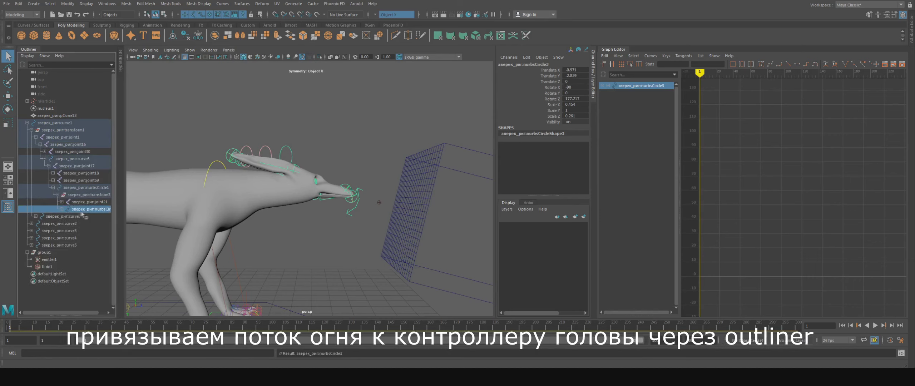
drag(117, 179, 131, 179)
click(44, 252)
ctrl+click(89, 209)
key(p)
click(83, 223)
key(w)
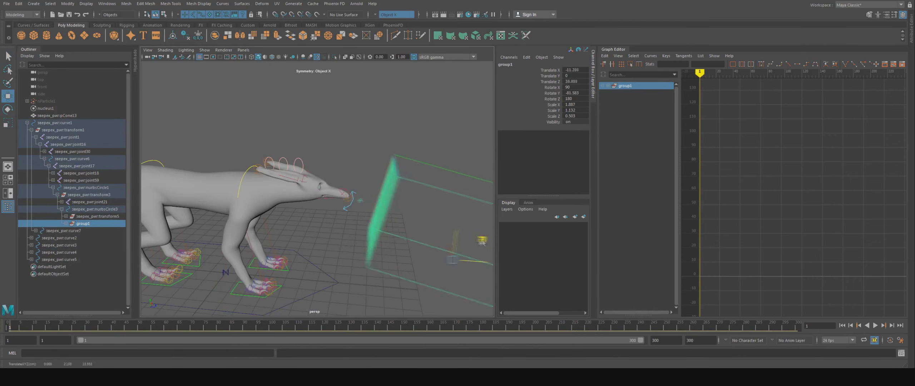
alt+drag(358, 215, 443, 231)
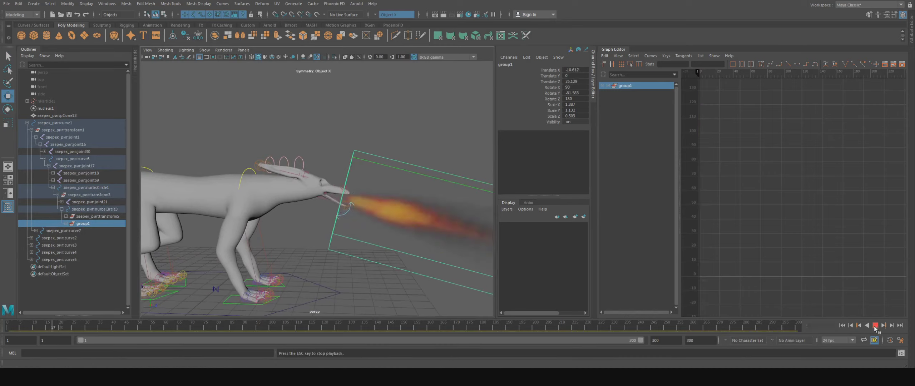
Step: Move the fire container group in front of the creature's mouth
key(Escape)
mouse_move(373, 236)
mouse_down()
mouse_move(379, 231)
mouse_move(317, 209)
mouse_up()
key(q)
click(318, 208)
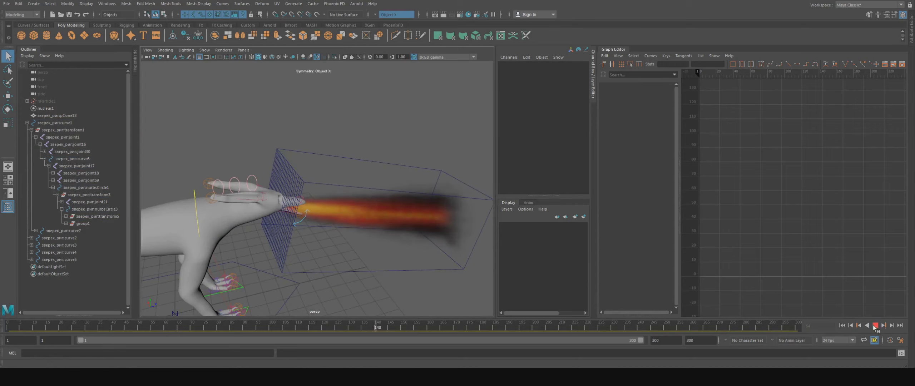
click(310, 193)
key(w)
alt+drag(310, 192, 386, 225)
alt+drag(319, 281, 272, 222)
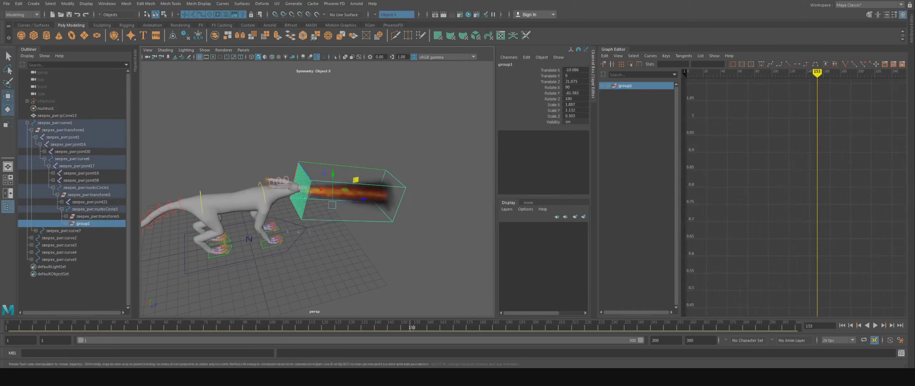
Step: Scale the fire container up uniformly
key(r)
alt+drag(333, 205, 307, 200)
alt+right_drag(307, 201, 357, 186)
drag(282, 194, 395, 200)
mouse_move(395, 199)
alt+right_down()
mouse_move(298, 258)
mouse_move(314, 308)
alt+right_up()
alt+drag(314, 307, 258, 172)
Step: Rotate the head controller and key it at frame 1
click(258, 172)
key(e)
mouse_move(247, 200)
mouse_down()
mouse_move(272, 222)
mouse_move(257, 240)
mouse_move(237, 164)
mouse_move(252, 223)
mouse_move(232, 200)
mouse_move(363, 212)
mouse_move(233, 249)
mouse_move(249, 246)
mouse_up()
key(alt+shift+v)
key(s)
Step: Add the two neck controllers and key all their rotations at frame 1
key(q)
shift+click(236, 164)
shift+click(253, 222)
key(e)
key(s)
key(alt+v)
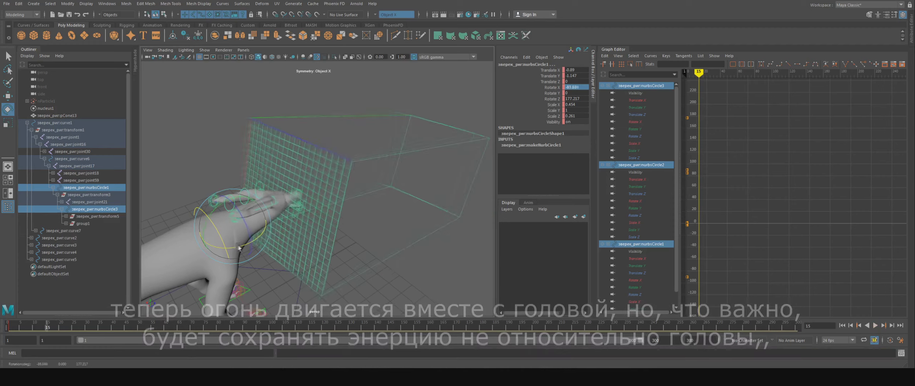
Step: Key the head controllers in a new pose at frame 15 with Rotate X -70
alt+drag(239, 247, 328, 254)
key(s)
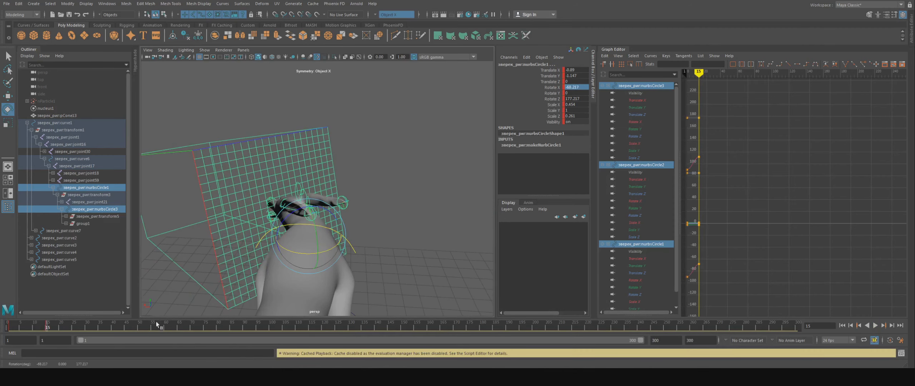
click(207, 327)
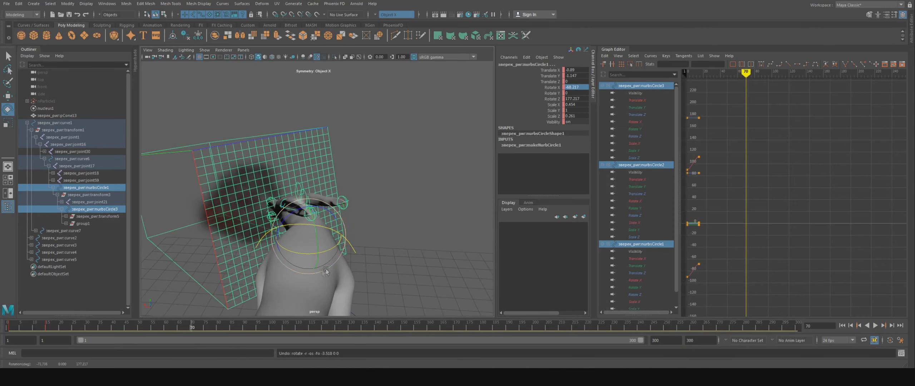
key(ctrl+z)
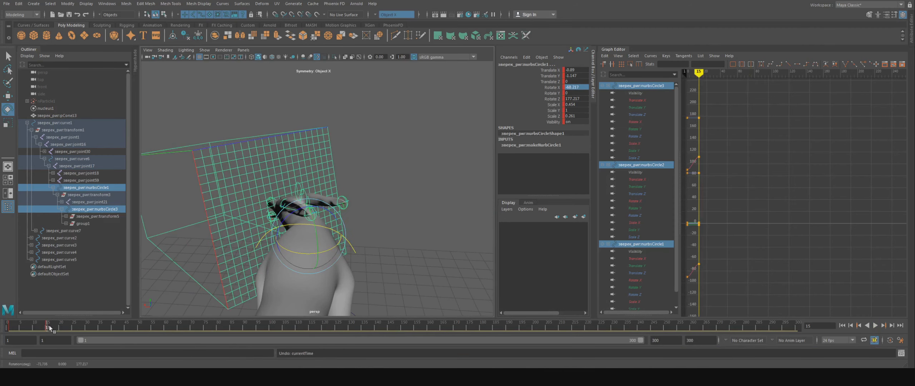
text(0)
key(Return)
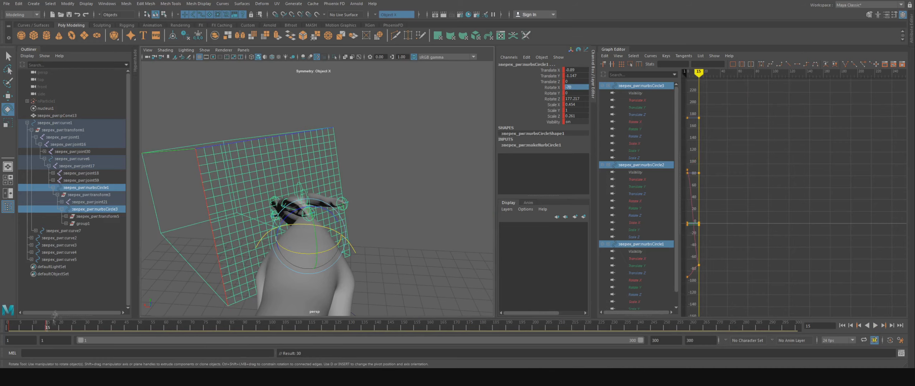
Step: Rotate the head into a new pose at frame 70
click(192, 326)
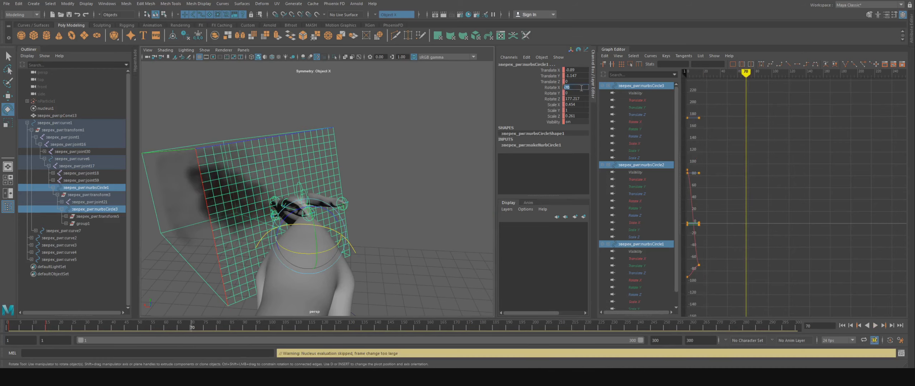
click(48, 326)
alt+drag(233, 214, 276, 257)
click(192, 326)
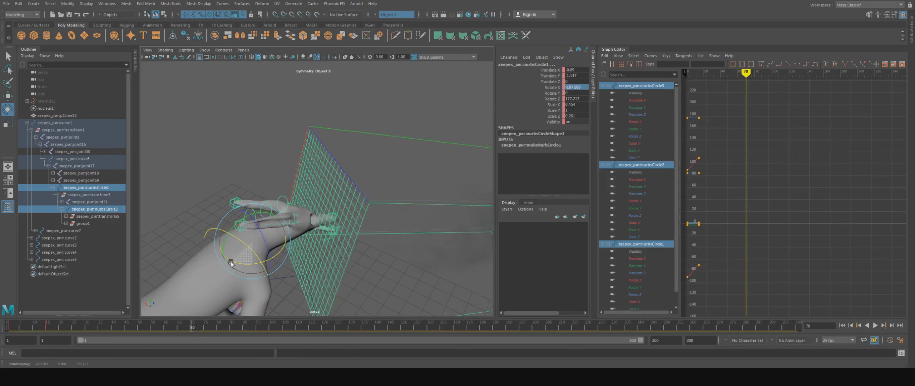
alt+drag(215, 232, 228, 272)
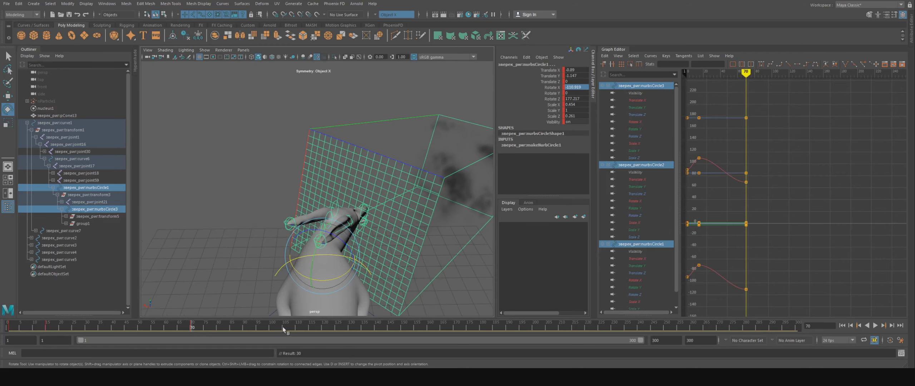
Step: Rotate the head into new poses at frames 125 and 190
click(336, 329)
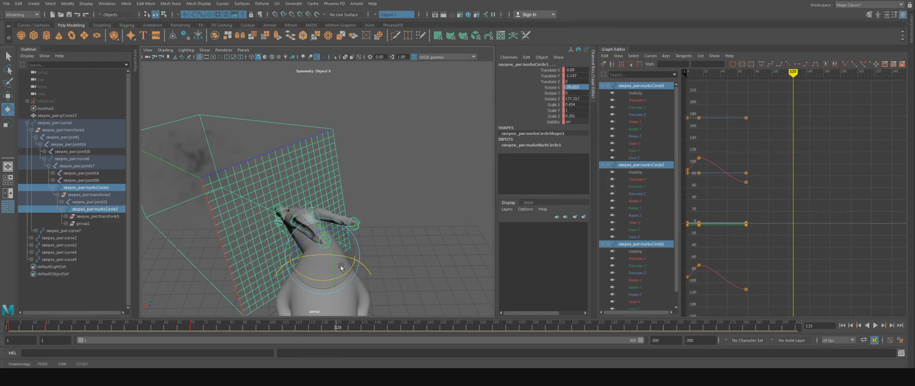
alt+drag(307, 277, 322, 222)
drag(358, 201, 379, 186)
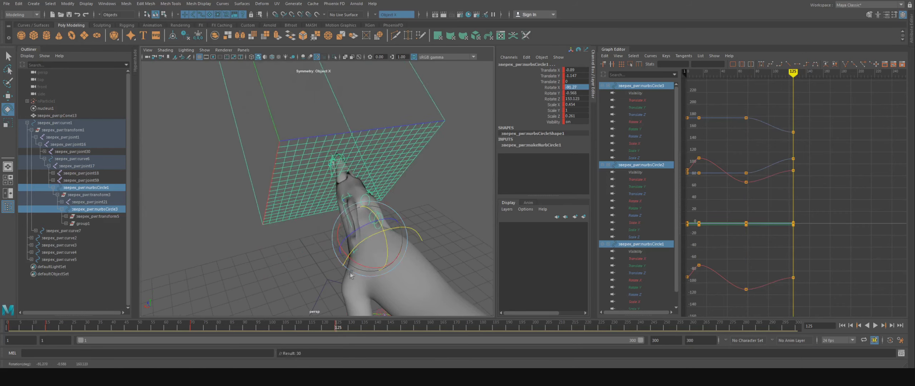
alt+drag(394, 250, 485, 332)
click(510, 326)
alt+drag(357, 250, 406, 229)
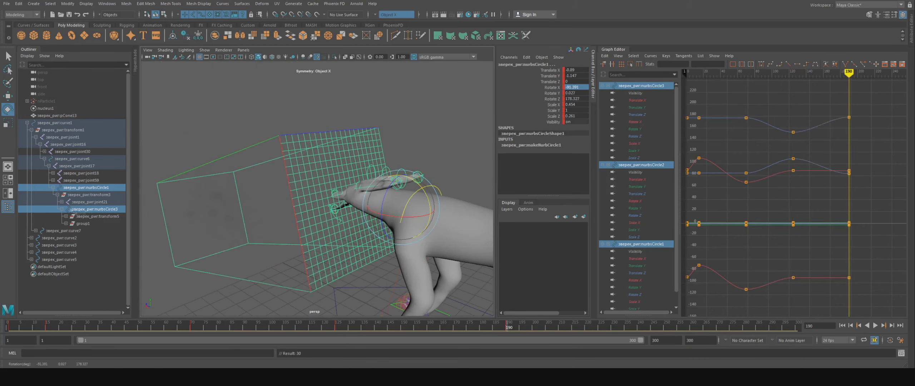
Step: Select the fluid node inside the fire group and show its keyed channels
click(83, 224)
click(66, 224)
click(85, 238)
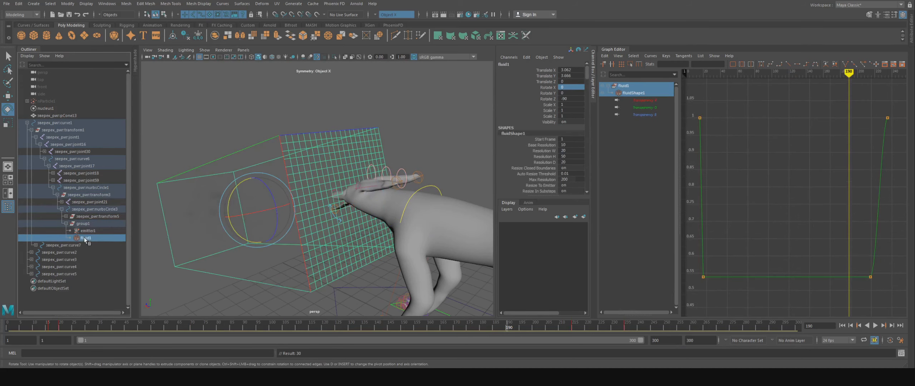
Step: Shift fluid1's animation keys a few frames earlier in the Graph Editor
click(572, 328)
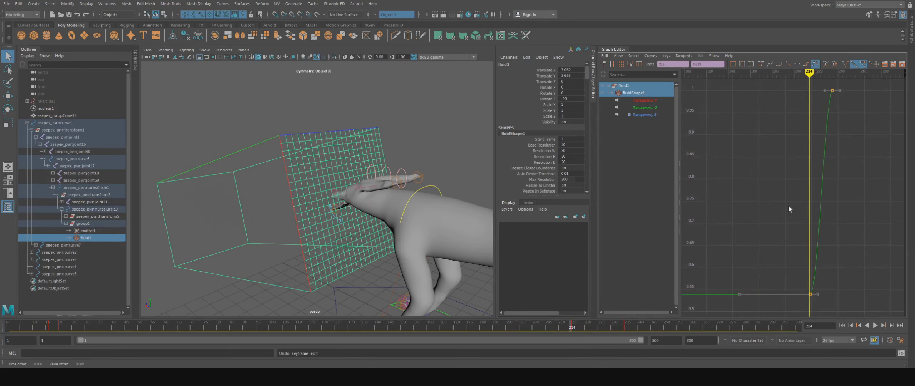
drag(764, 207, 757, 207)
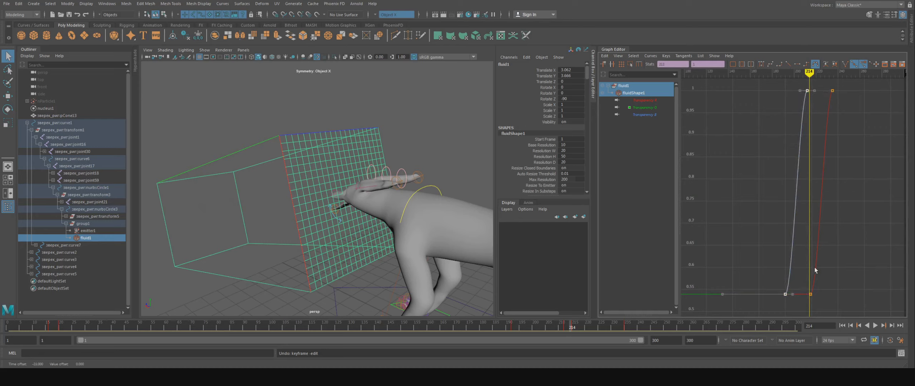
alt+drag(328, 219, 372, 285)
Step: Render a Hardware 2.0 test frame of the creature with nothing selected
click(372, 284)
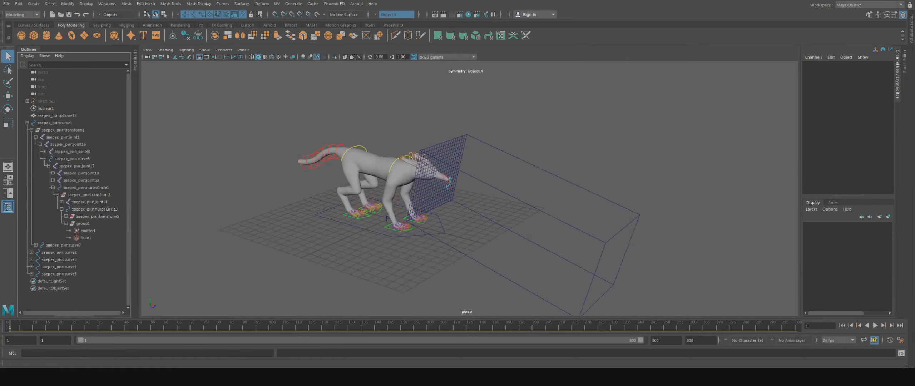
click(435, 15)
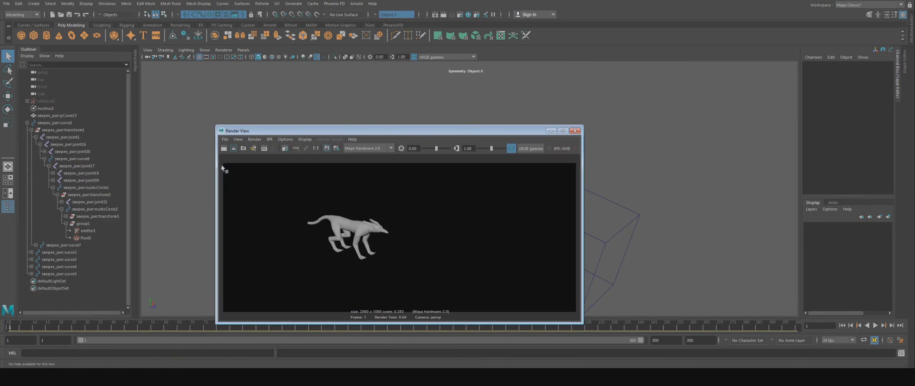
drag(275, 130, 499, 208)
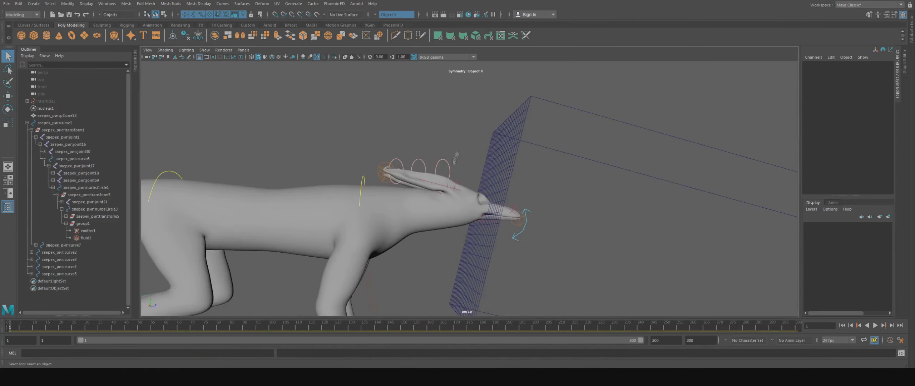
Step: Nudge the head controller and select two head joints to inspect their animation
alt+drag(456, 157, 392, 155)
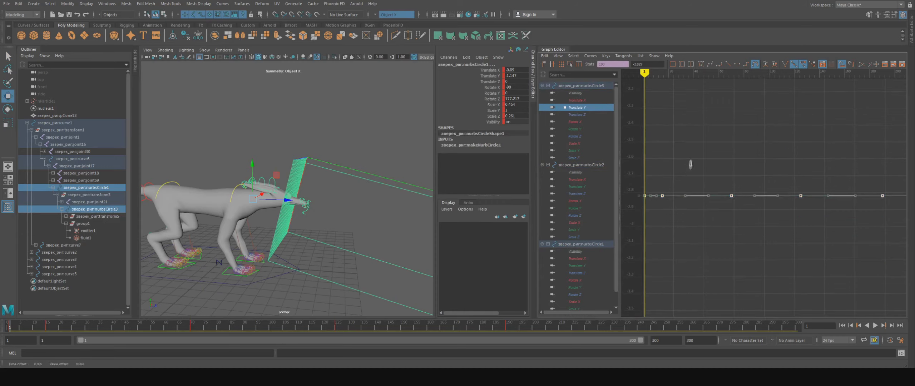
drag(252, 164, 286, 154)
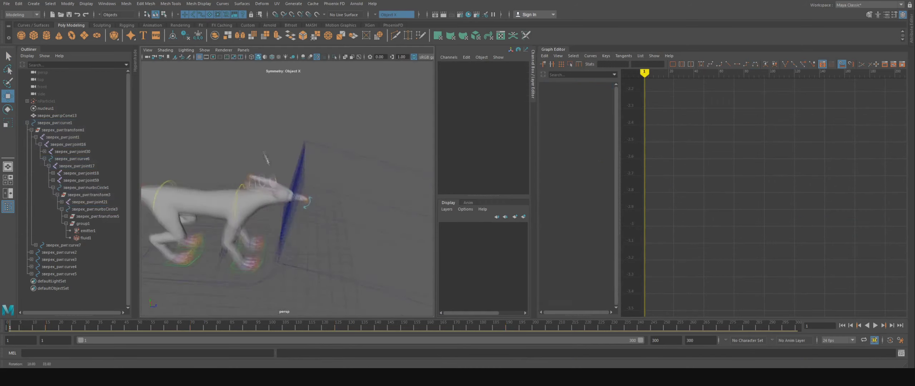
alt+right_drag(286, 154, 308, 161)
key(q)
click(290, 169)
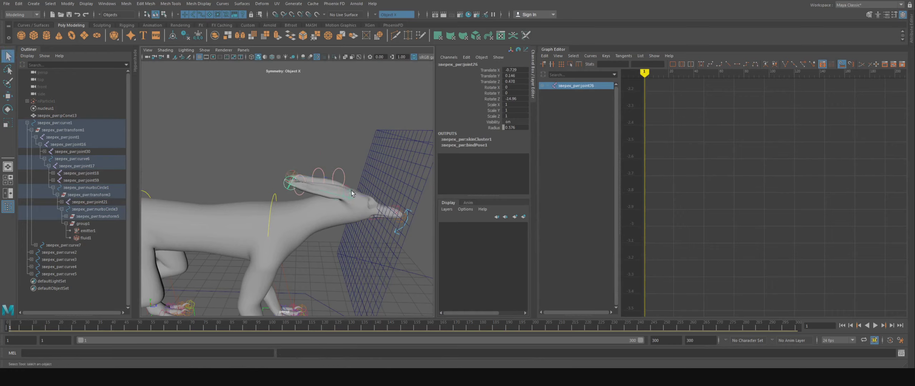
alt+drag(352, 193, 345, 183)
shift+click(276, 187)
Step: Clear the selection, frame the whole creature, and render another Hardware 2.0 test frame
scroll(366, 180, down, 5)
click(363, 139)
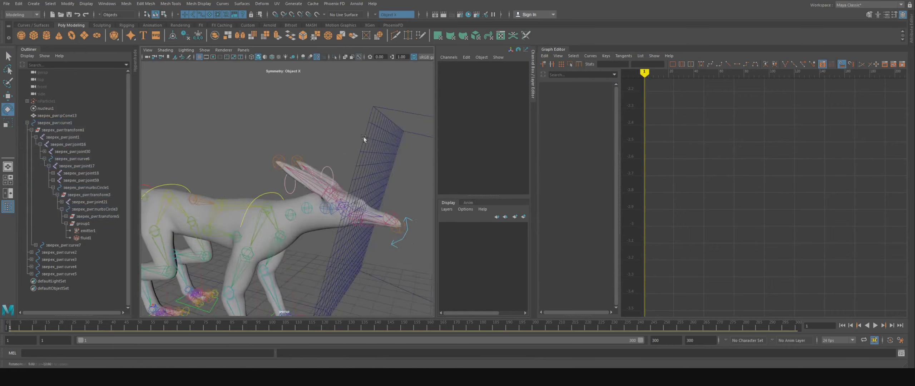
key(q)
mouse_move(364, 138)
alt+mouse_down()
mouse_move(320, 130)
mouse_move(357, 129)
alt+mouse_up()
click(443, 14)
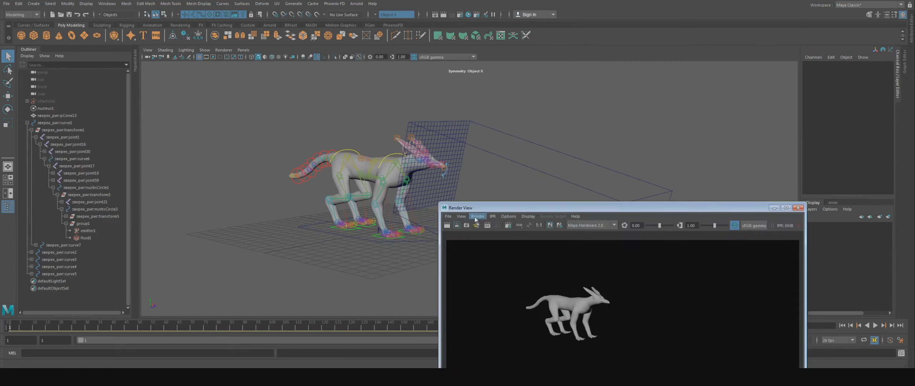
Step: Play back the flame, then review Render Settings for a 1–300 image sequence at 2560×1080
click(876, 326)
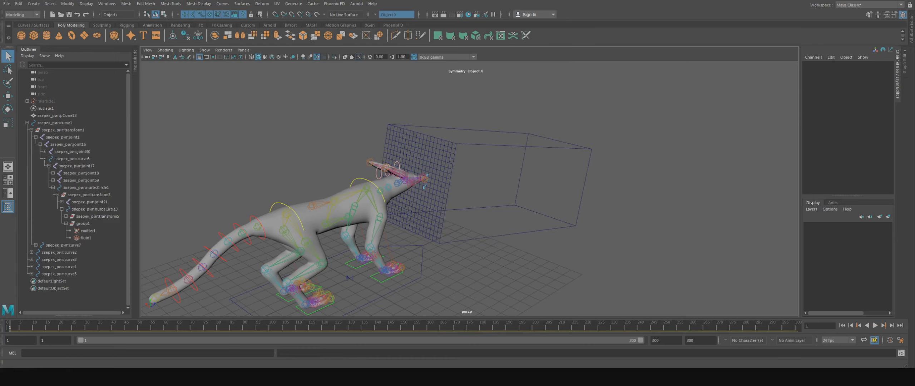
click(15, 51)
click(188, 4)
click(211, 100)
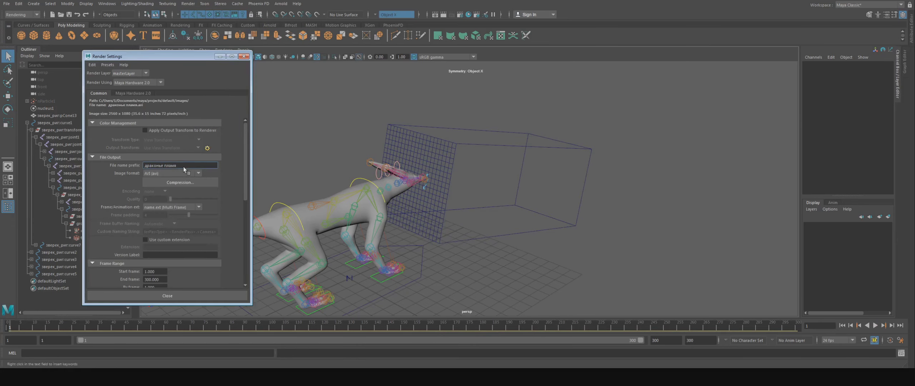
scroll(184, 169, down, 3)
scroll(184, 170, down, 3)
scroll(202, 251, down, 3)
scroll(202, 251, down, 3)
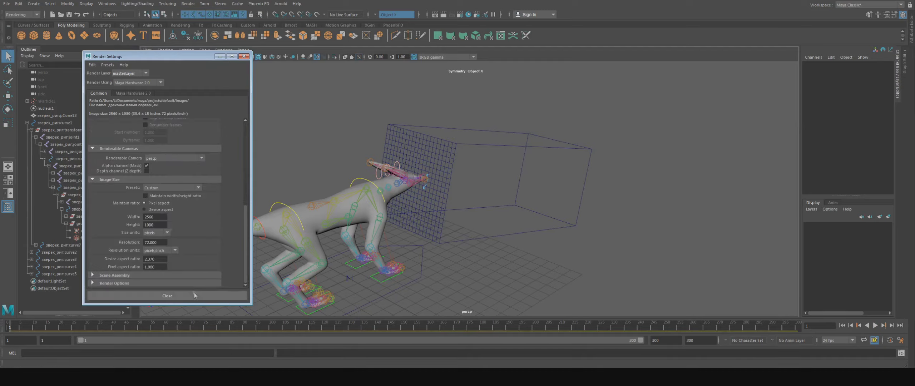
click(195, 293)
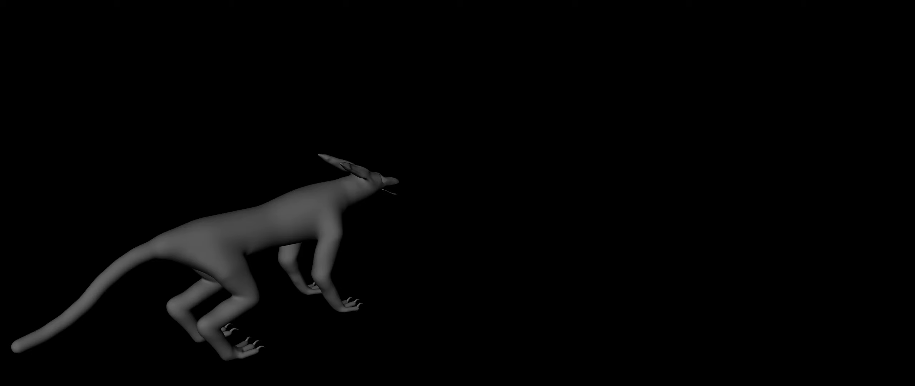